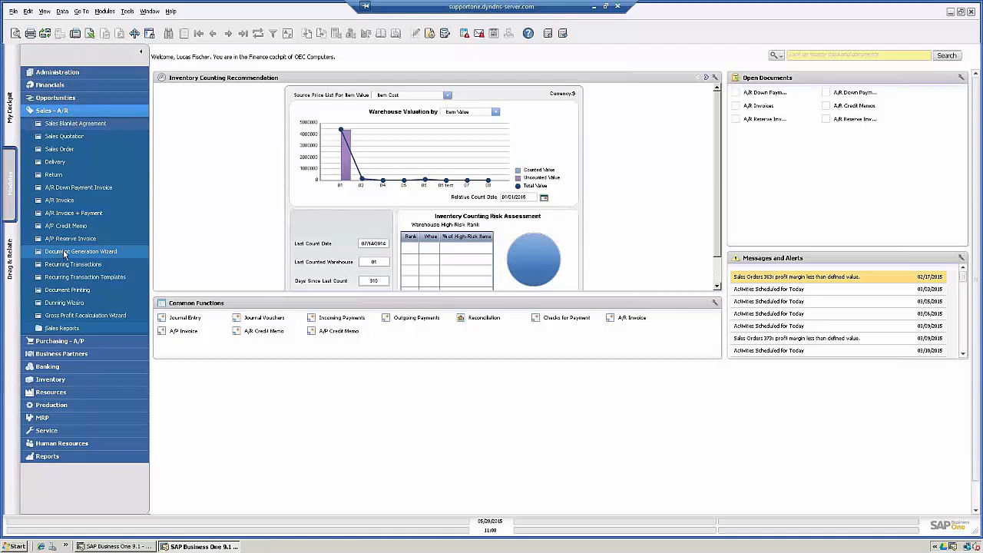
Start the Document Generation Wizard and define a new parameter set with the name and description "Deliveries"
click(65, 252)
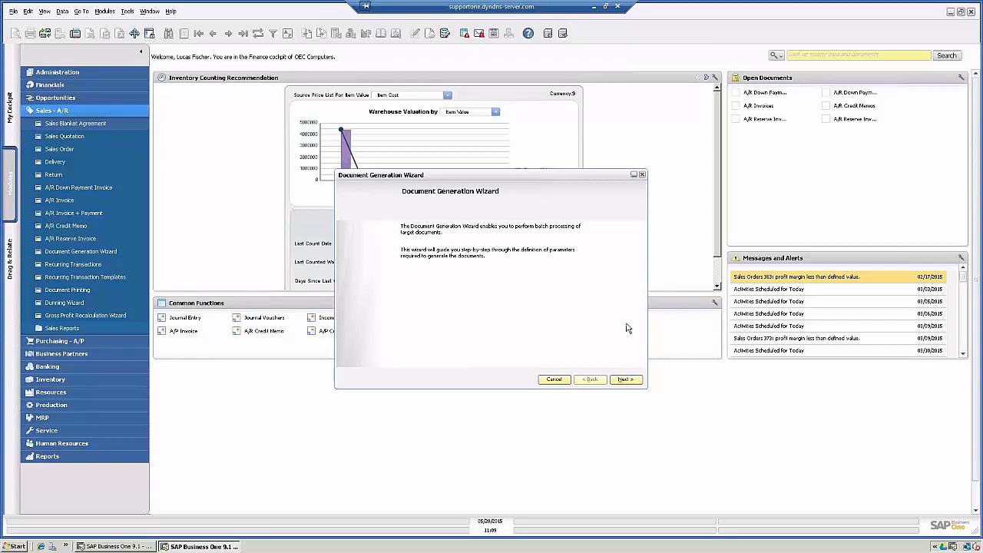
click(625, 380)
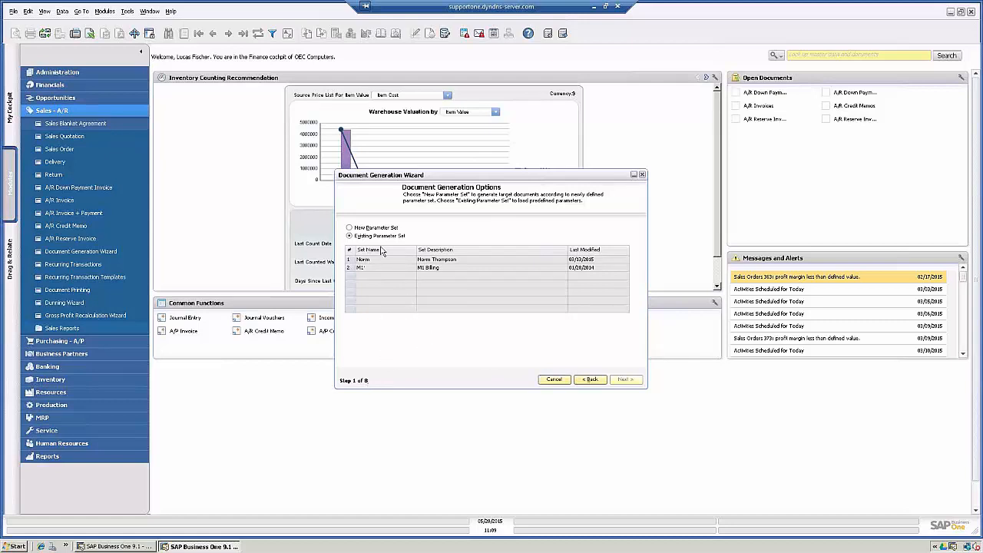
click(350, 228)
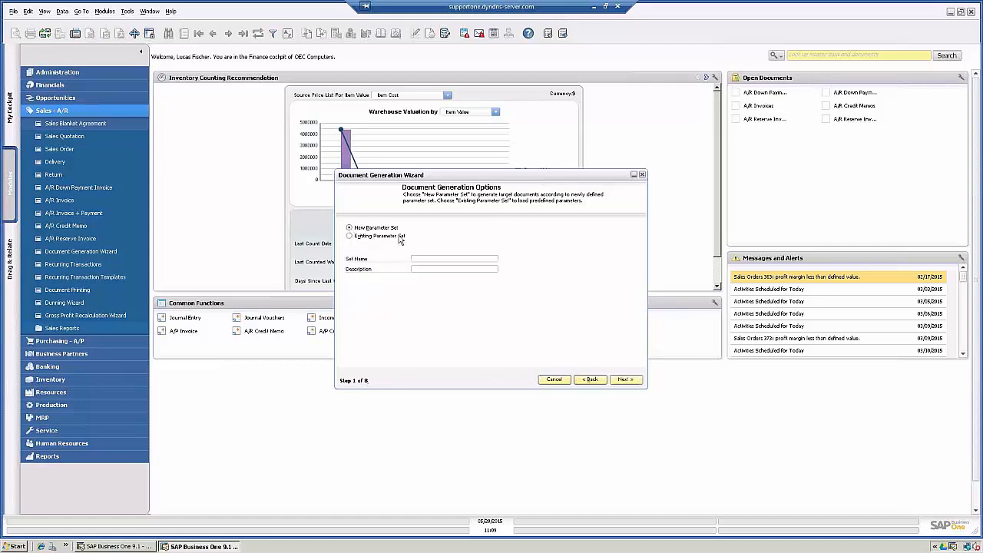
click(456, 258)
text(Deliveries)
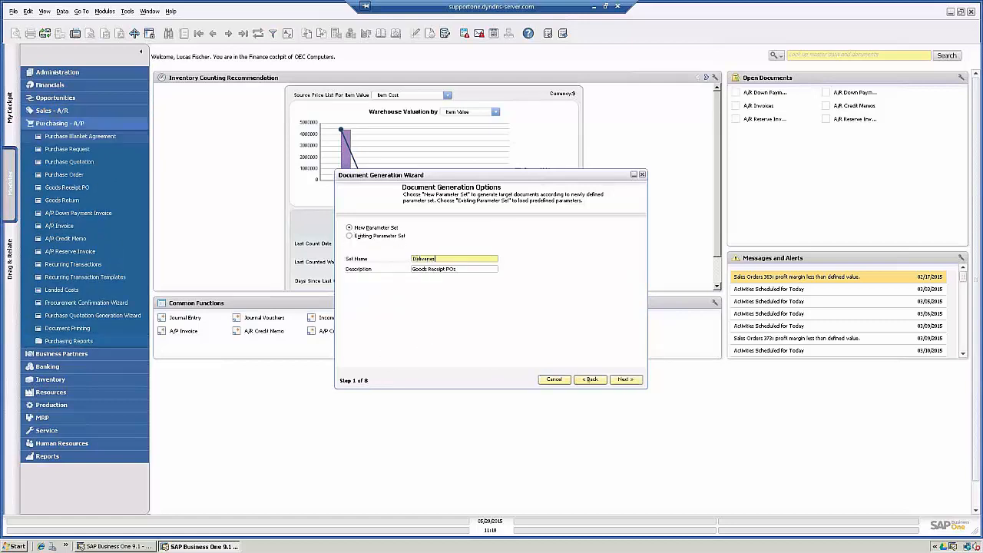
key(Tab)
text(D)
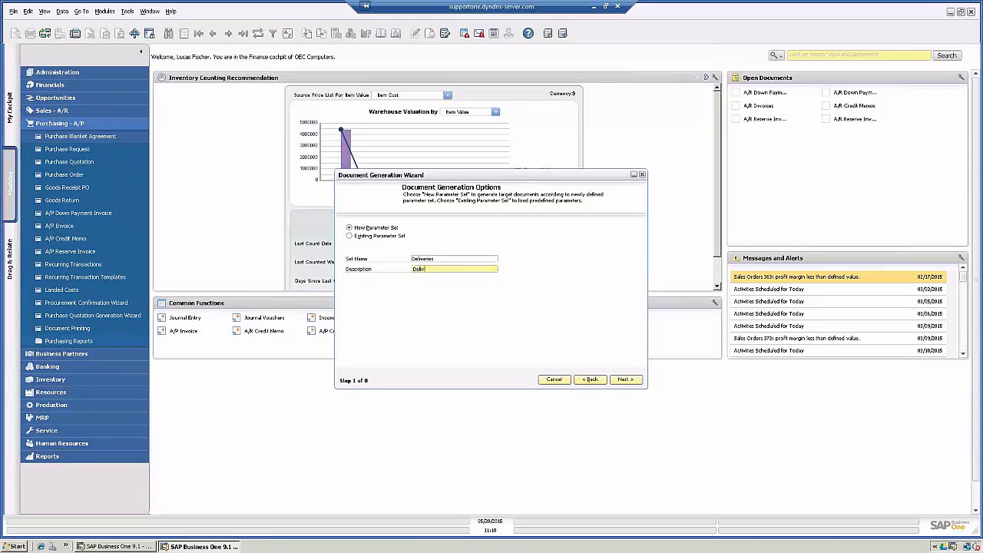
key(shift+Tab)
click(626, 381)
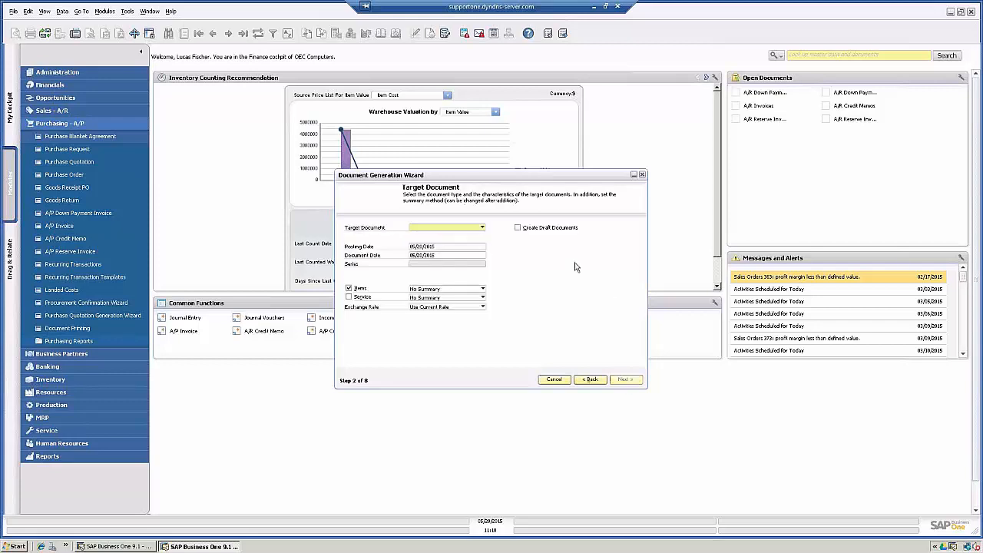
Choose Delivery as the target document type and continue to the base document selection
click(474, 228)
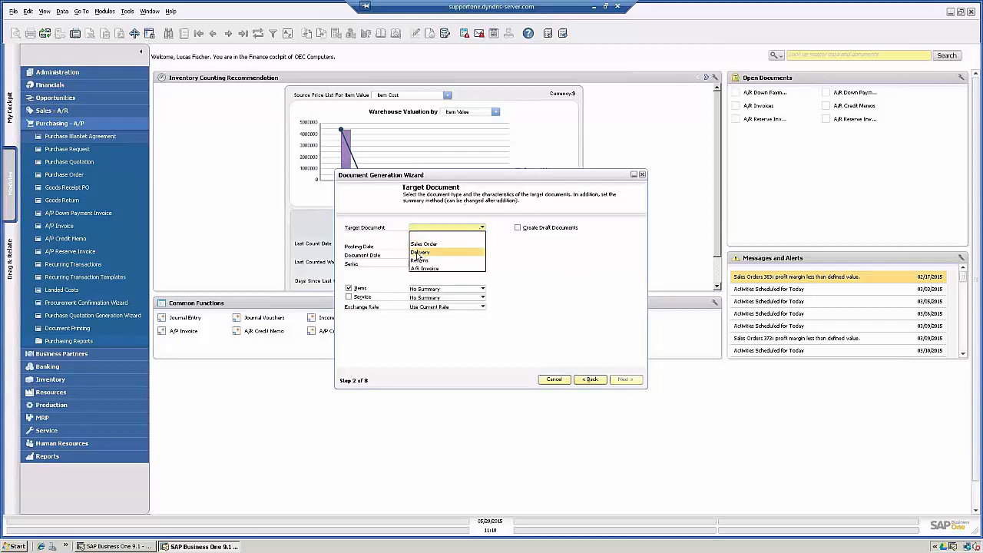
click(418, 254)
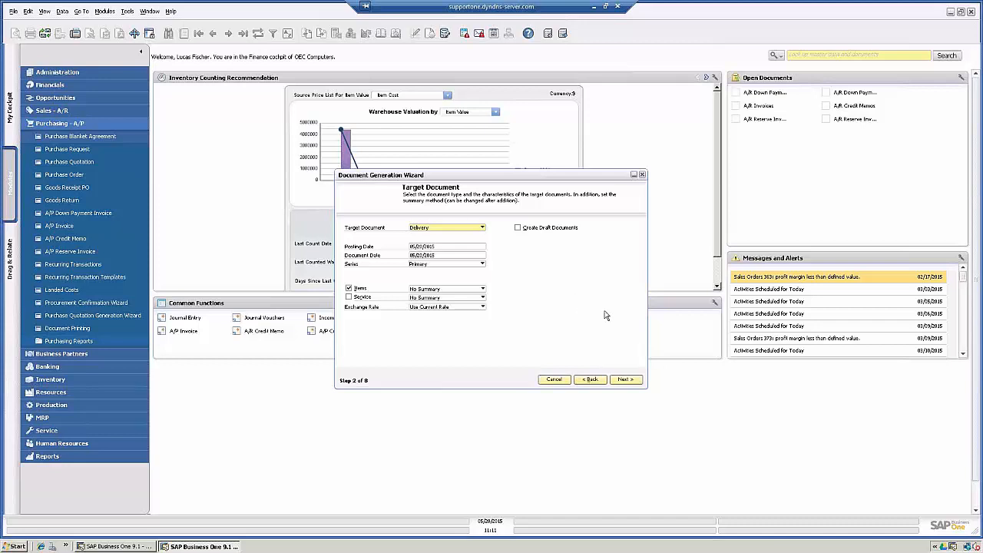
click(622, 380)
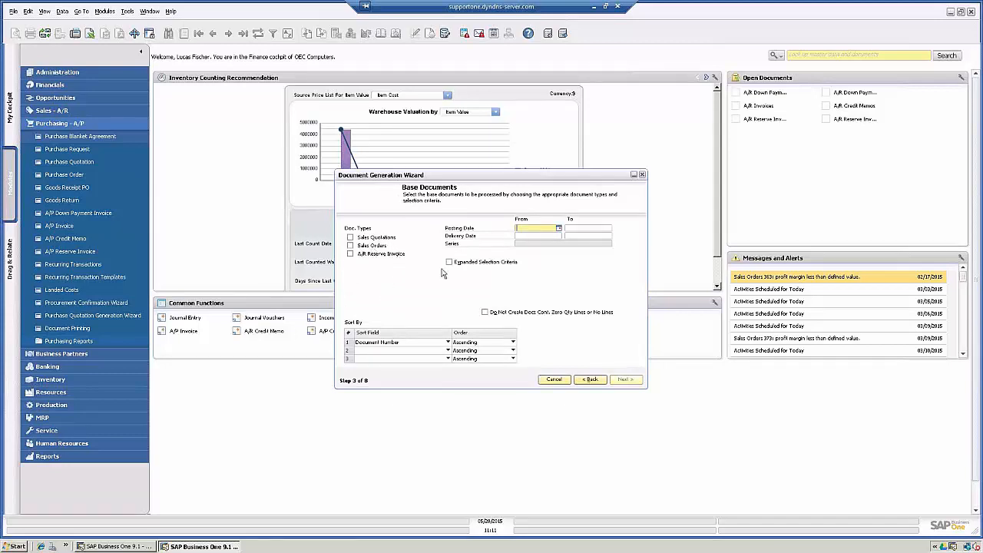
Select Sales Orders as the base document type and continue to the consolidation options
click(350, 246)
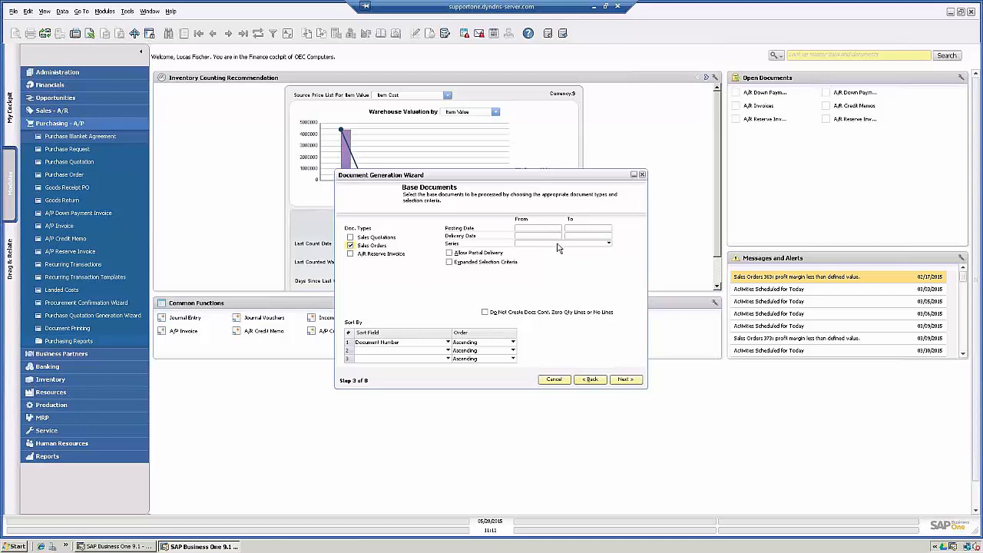
click(559, 245)
click(559, 247)
click(625, 380)
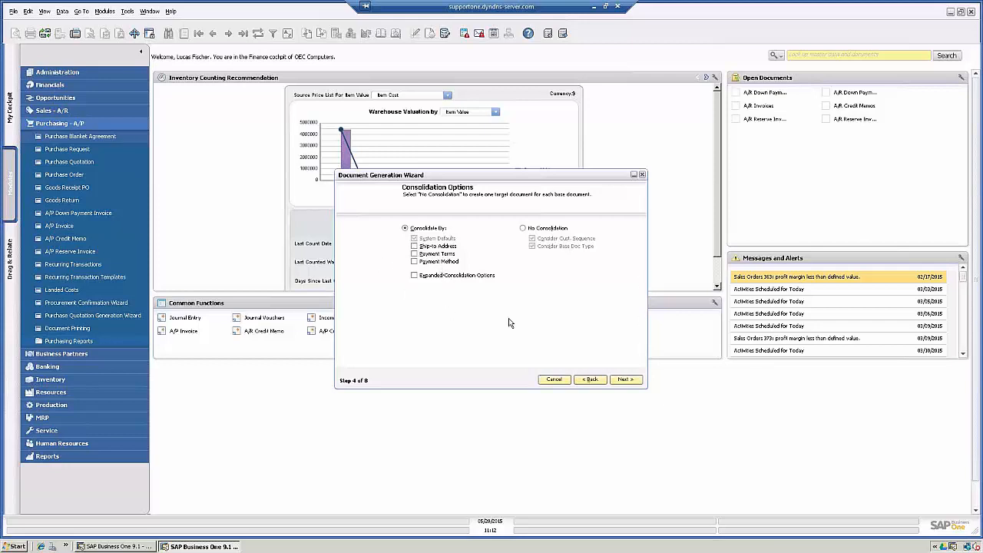
Inspect the fields offered for expanded consolidation, leave that option off, and continue to the customer selection
click(415, 276)
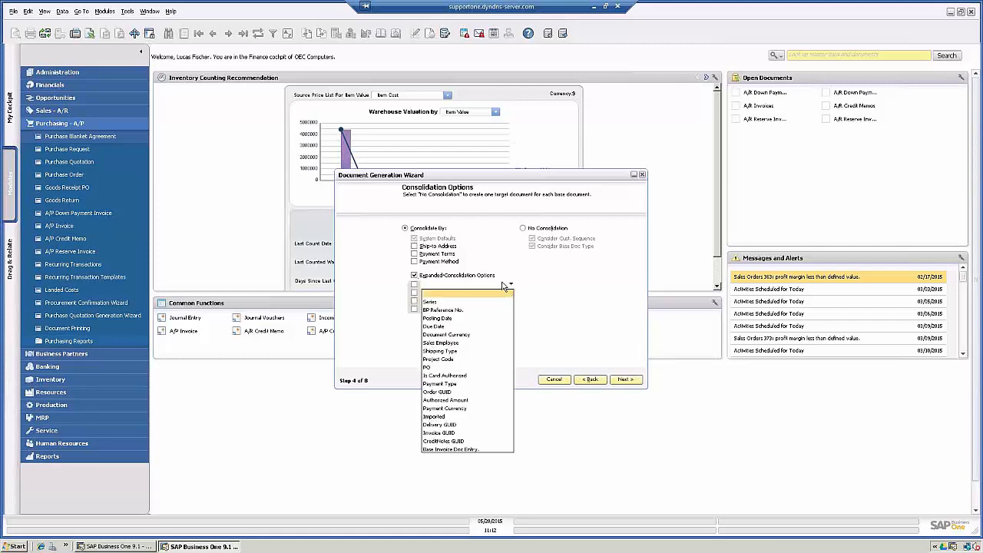
click(558, 284)
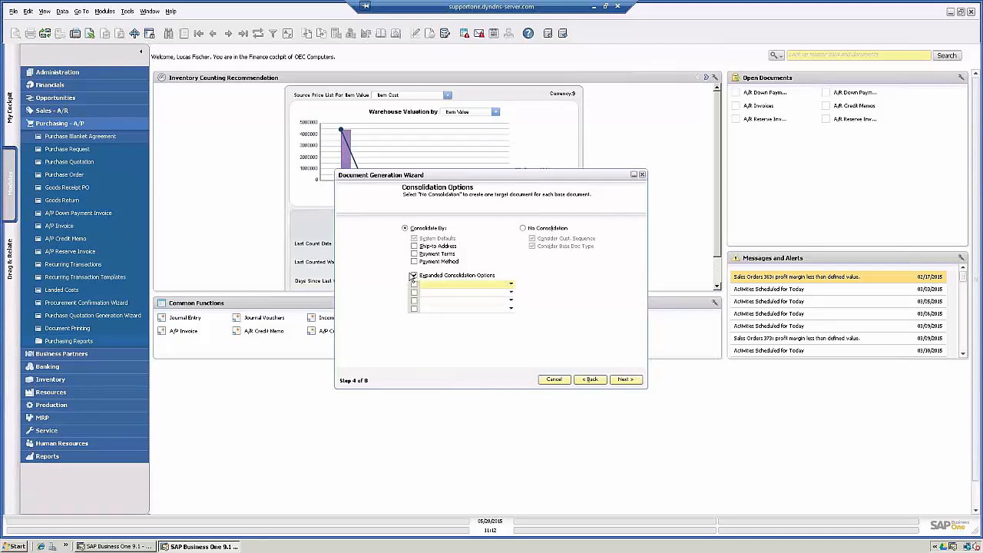
click(414, 275)
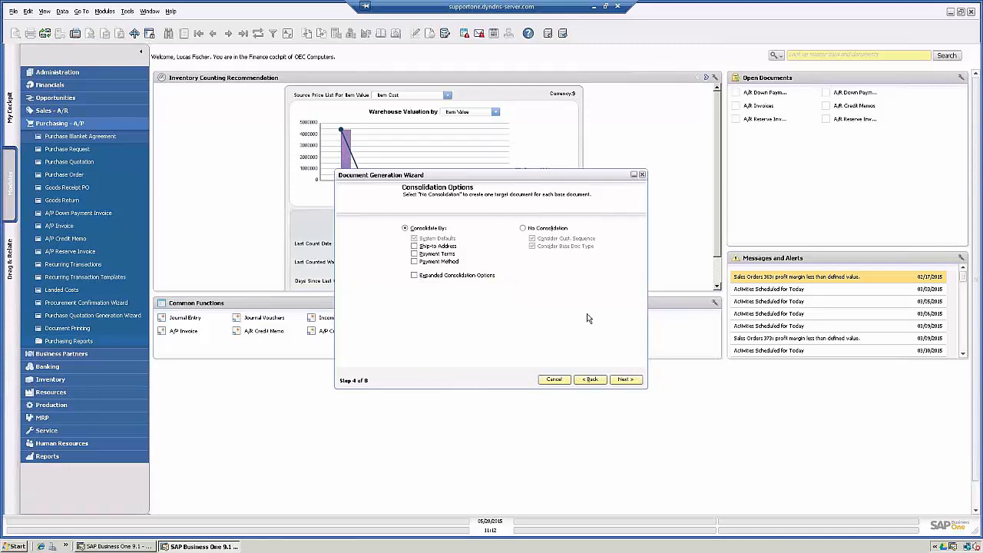
click(627, 380)
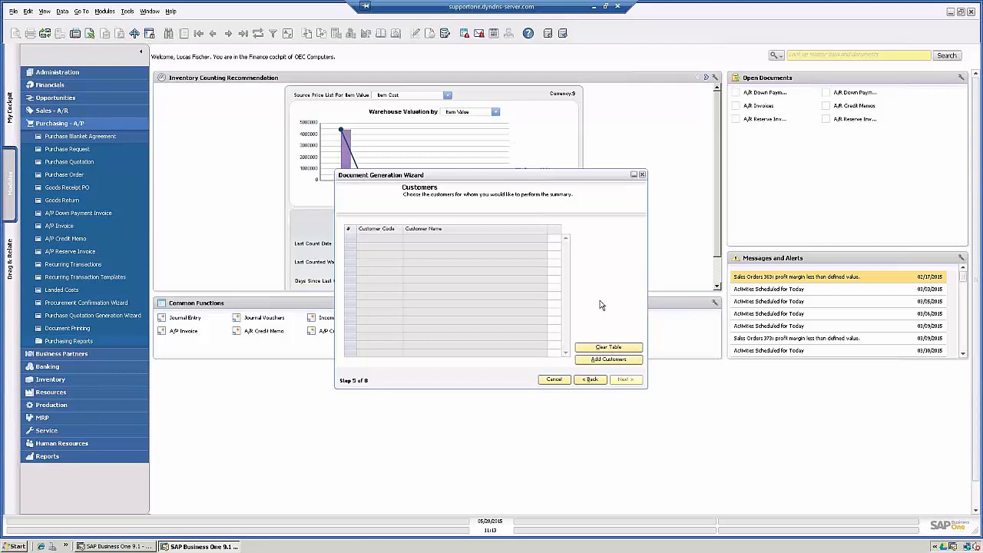
click(604, 361)
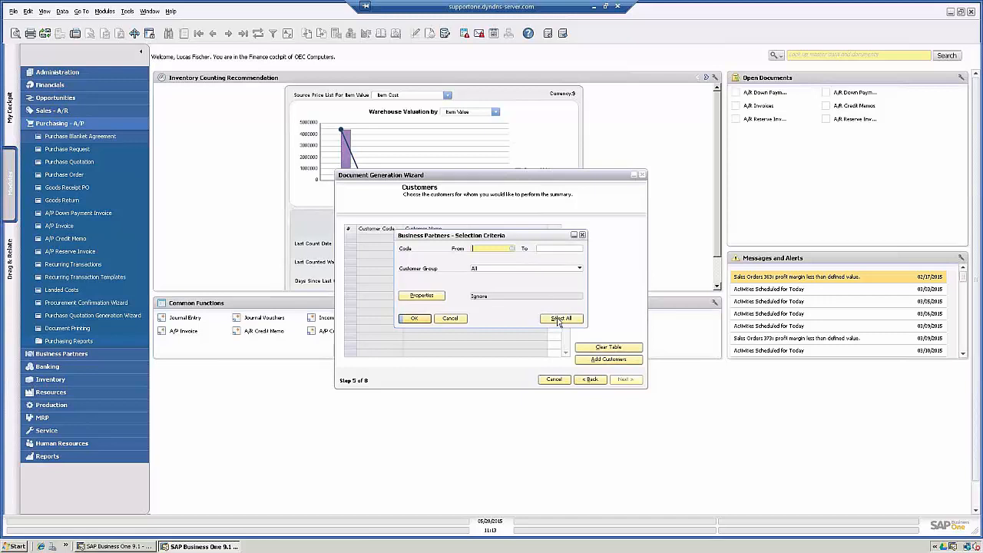
click(426, 323)
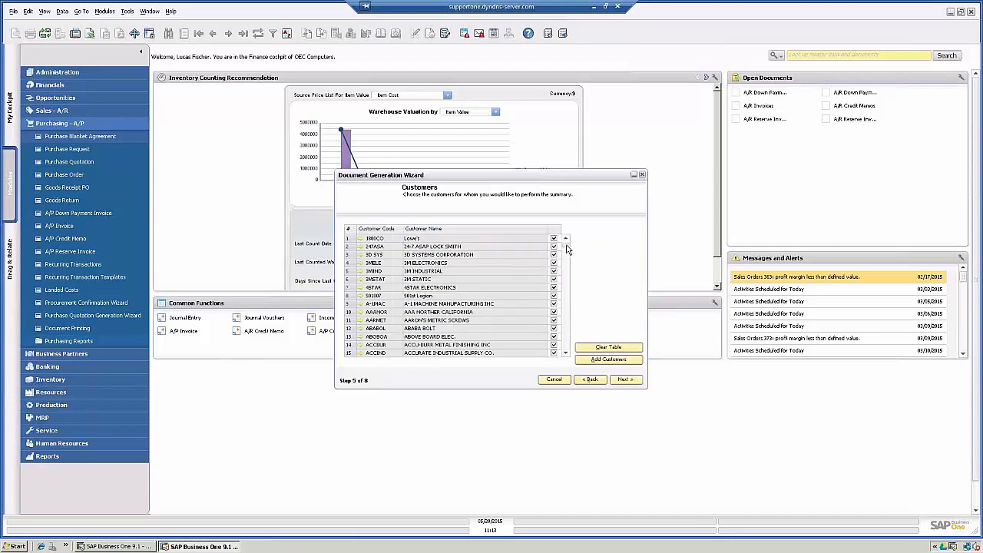
mouse_move(567, 247)
mouse_down()
mouse_move(561, 356)
mouse_move(567, 246)
mouse_up()
click(593, 349)
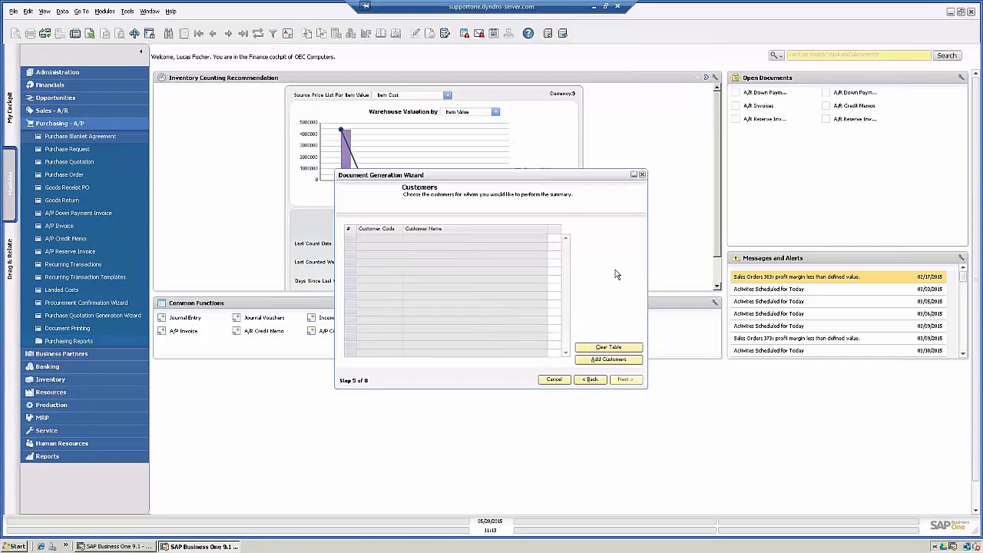
Add the customers in the code range from Lowe's to a customer near the end of the B codes, and continue
click(597, 360)
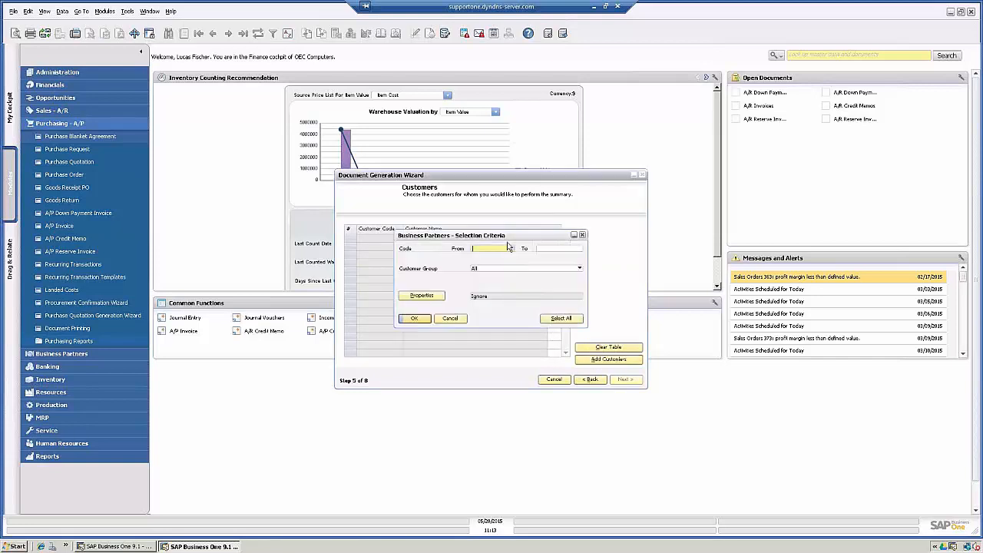
click(513, 250)
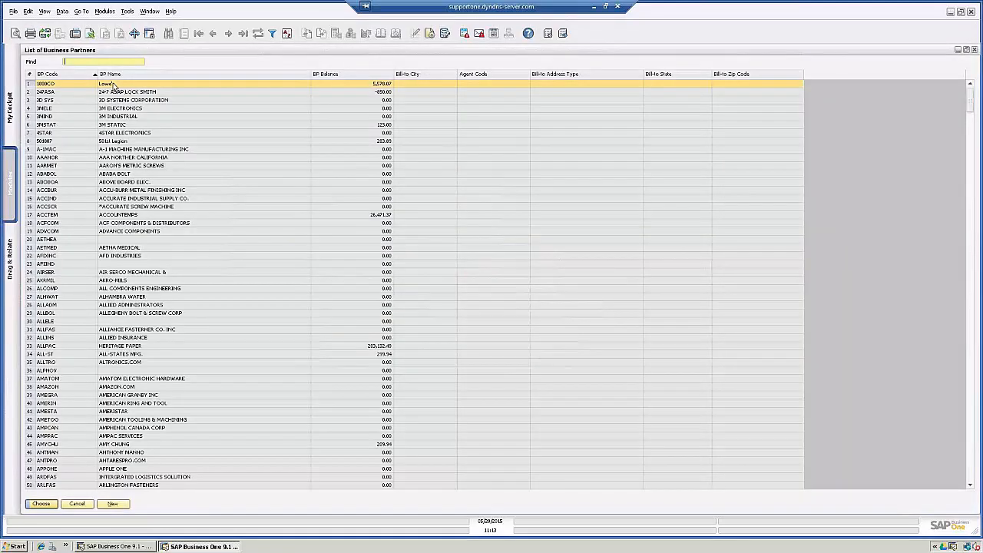
click(42, 504)
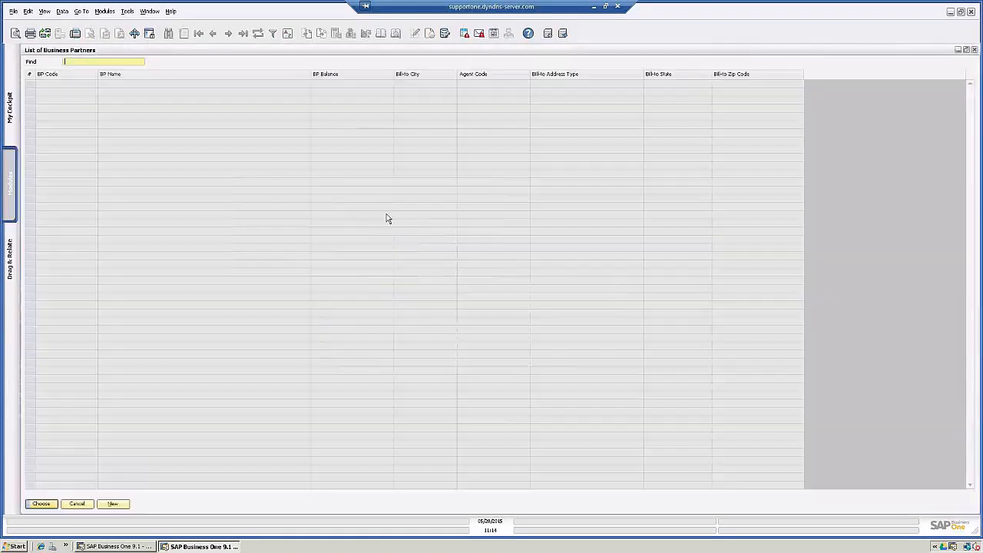
scroll(113, 329, down, 1)
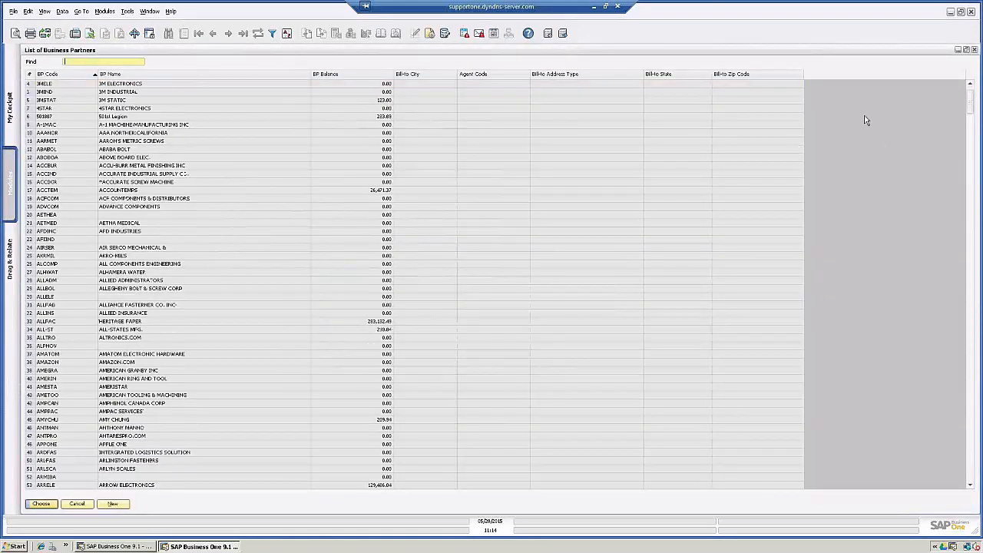
scroll(437, 279, down, 15)
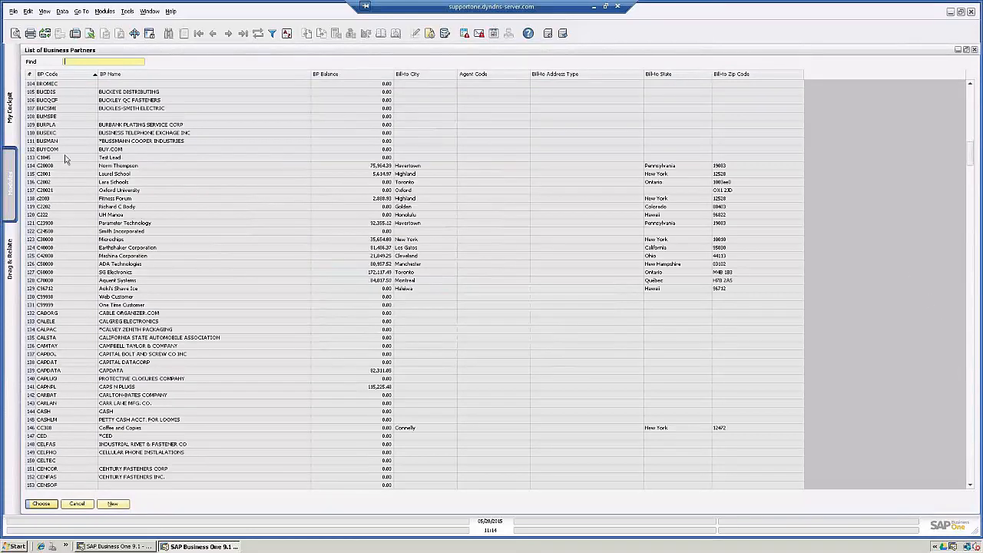
scroll(63, 114, up, 2)
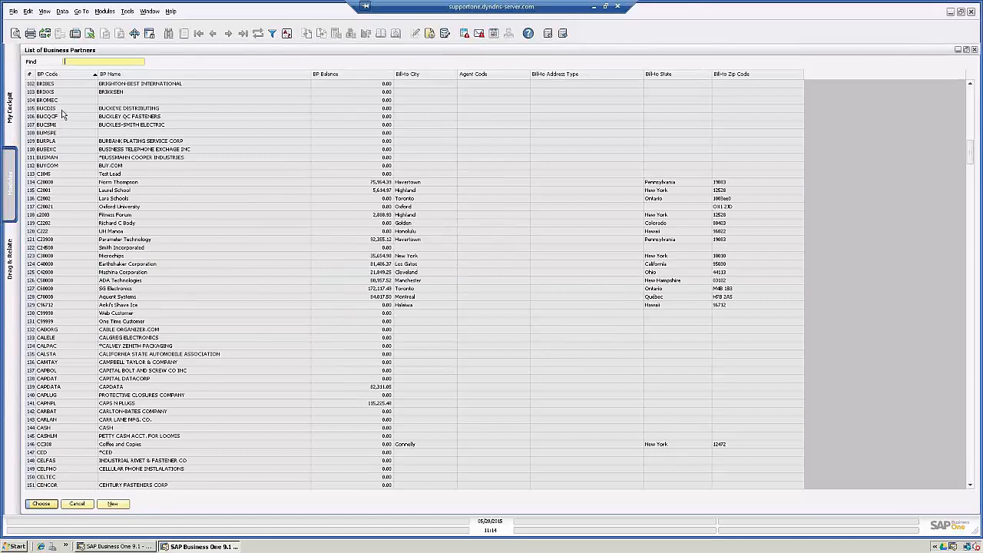
double_click(45, 91)
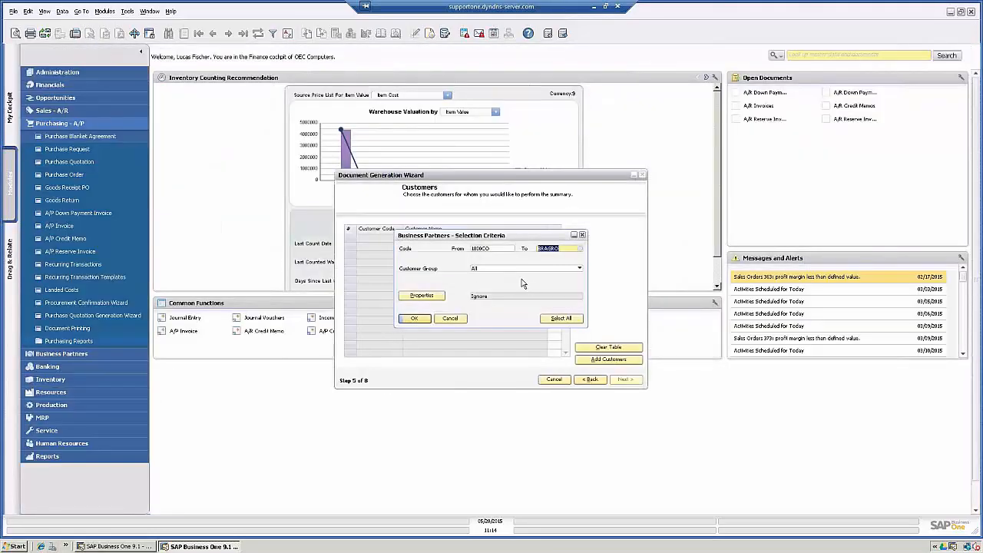
click(412, 319)
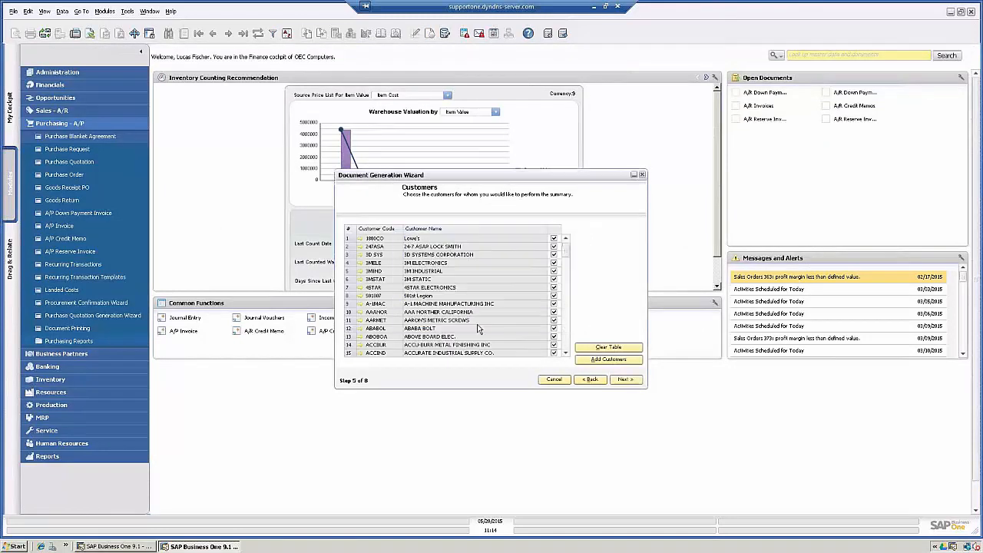
click(626, 380)
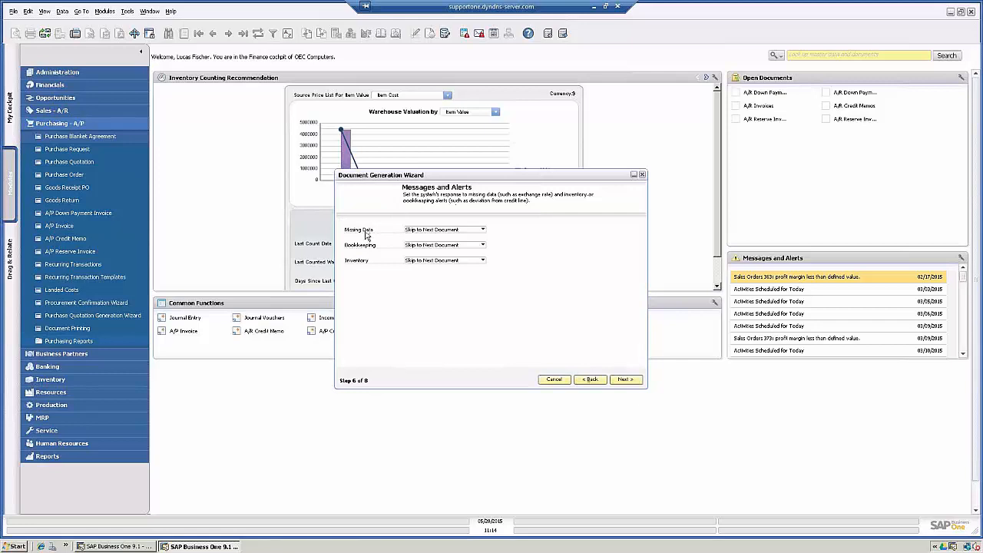
Set the response to missing data to Ask for User Confirmation and continue to the save and execute options
click(421, 230)
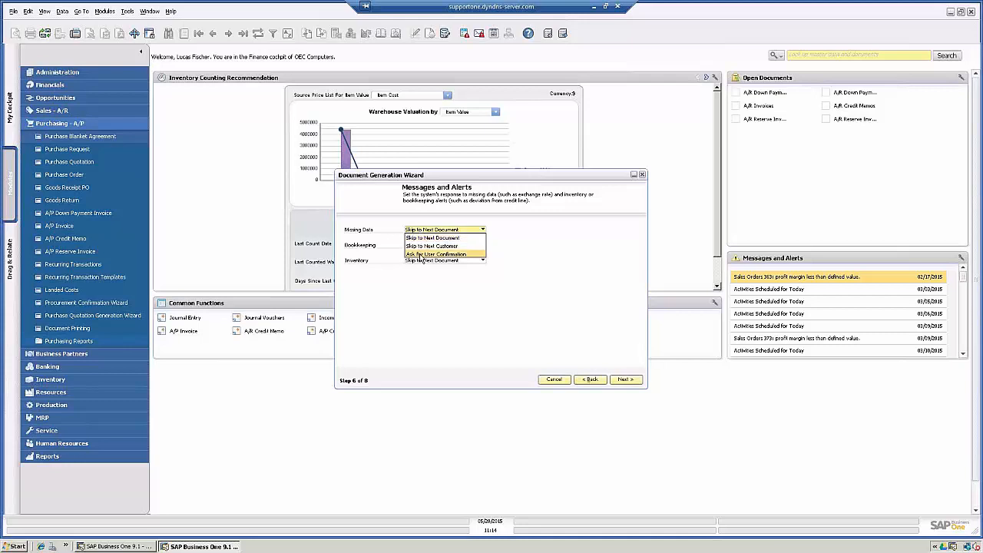
click(422, 254)
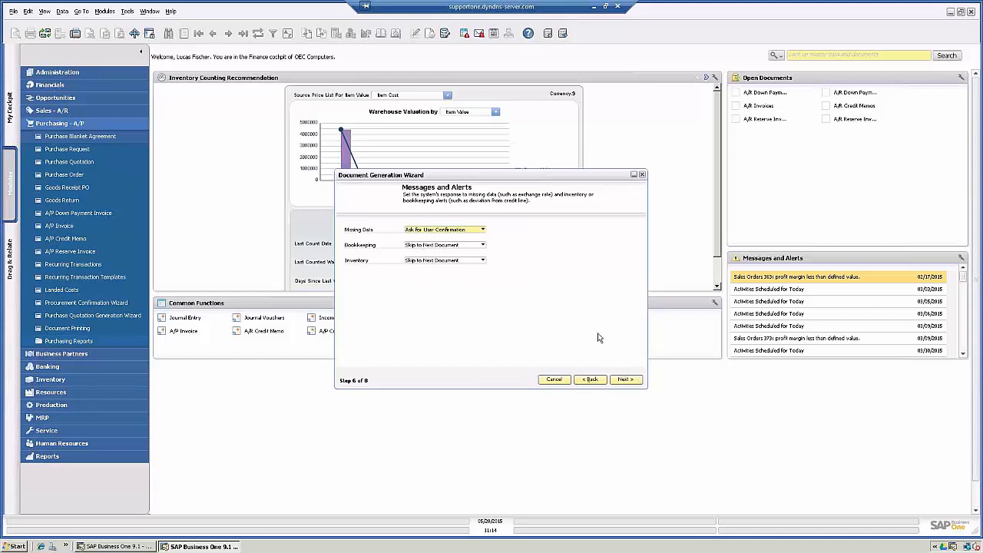
click(625, 379)
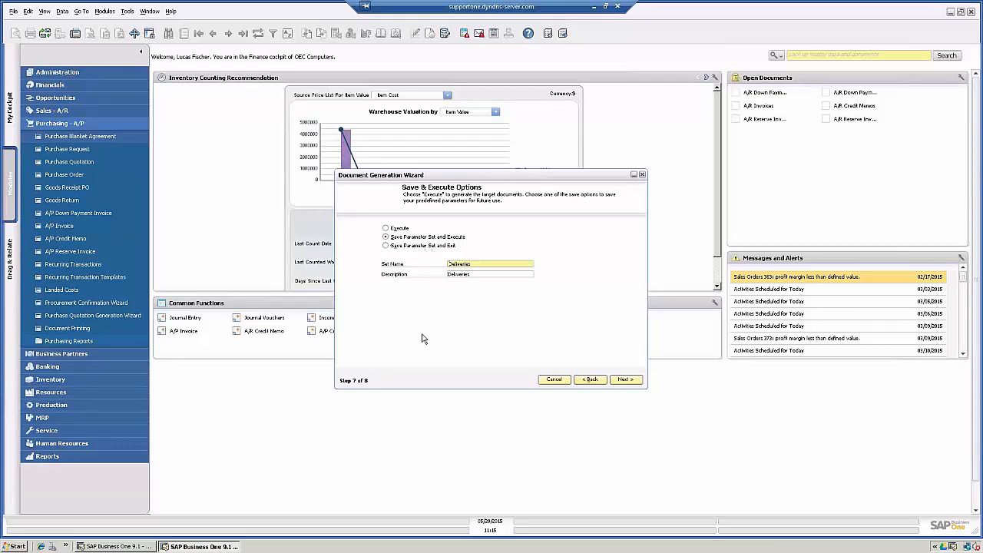
Execute the generation without saving the parameter set, accepting business partner defaults wherever base document values differ
click(388, 229)
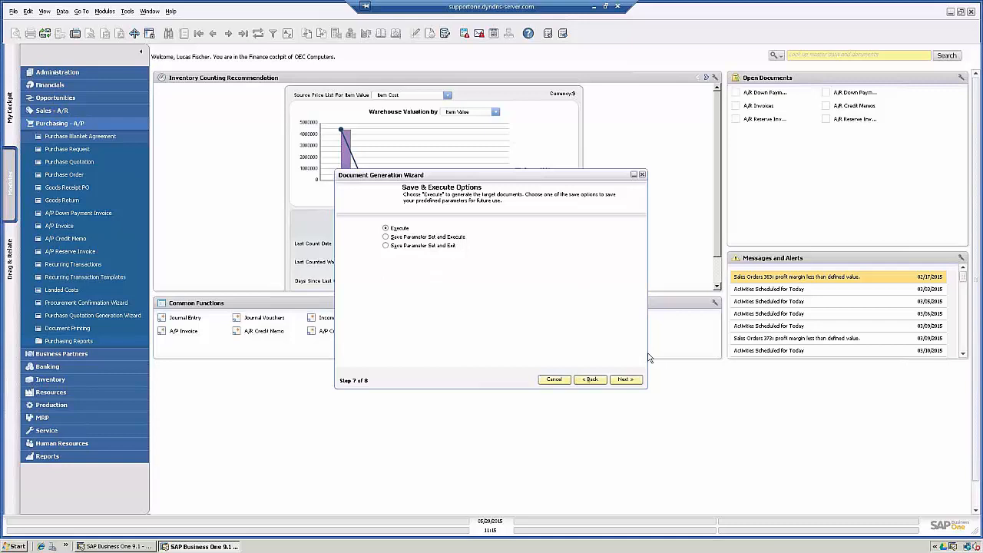
click(624, 380)
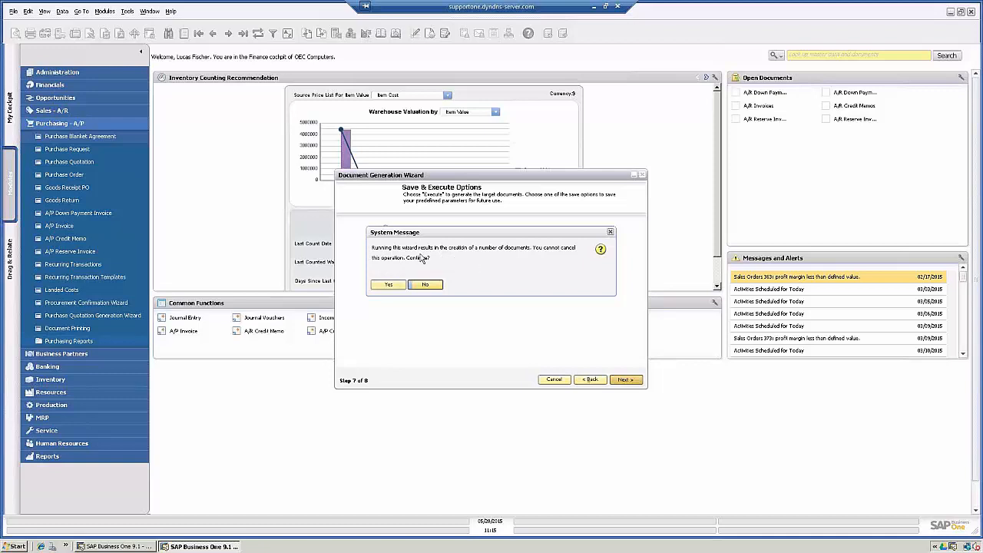
click(387, 286)
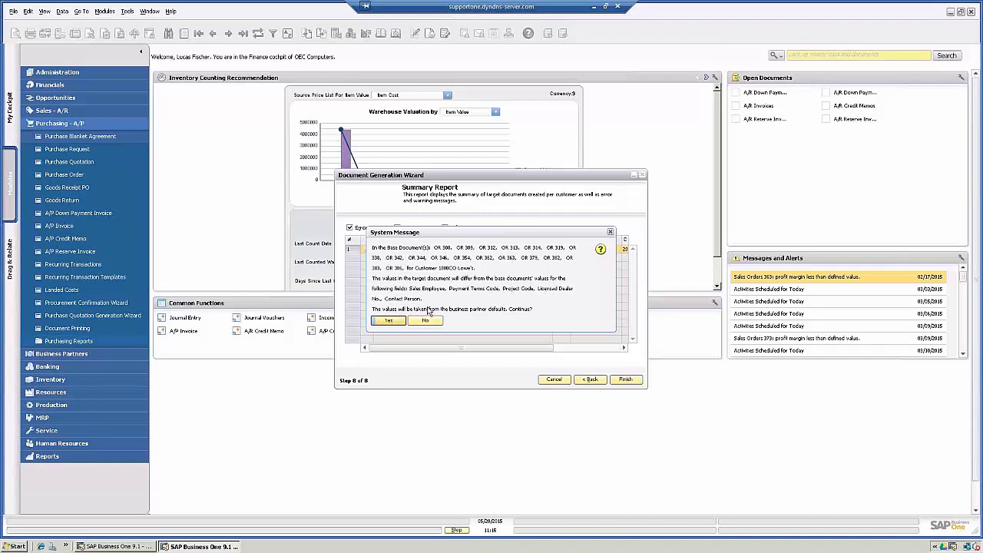
click(389, 320)
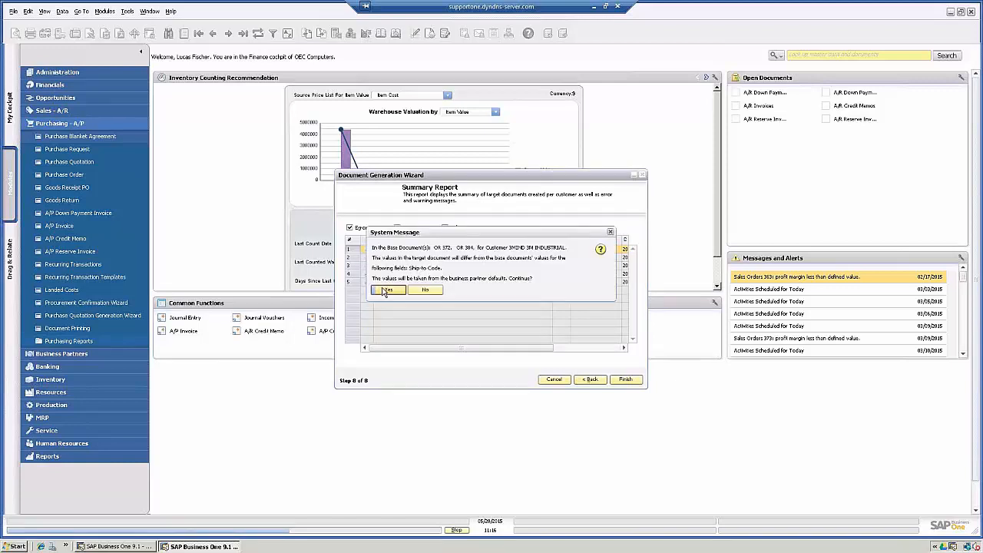
click(386, 291)
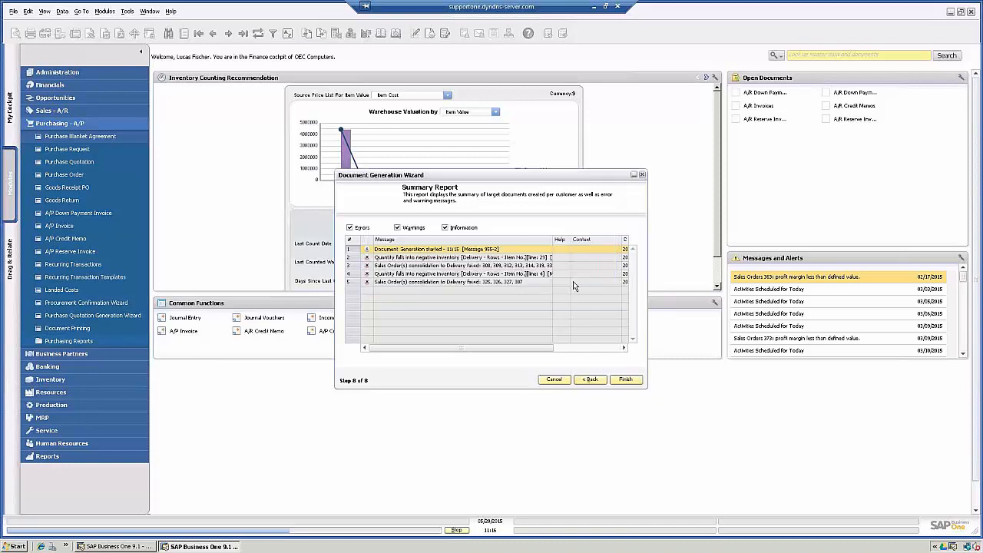
Review the messages for failed and consolidated sales orders throughout the Summary Report, and finish the Document Generation Wizard
click(499, 306)
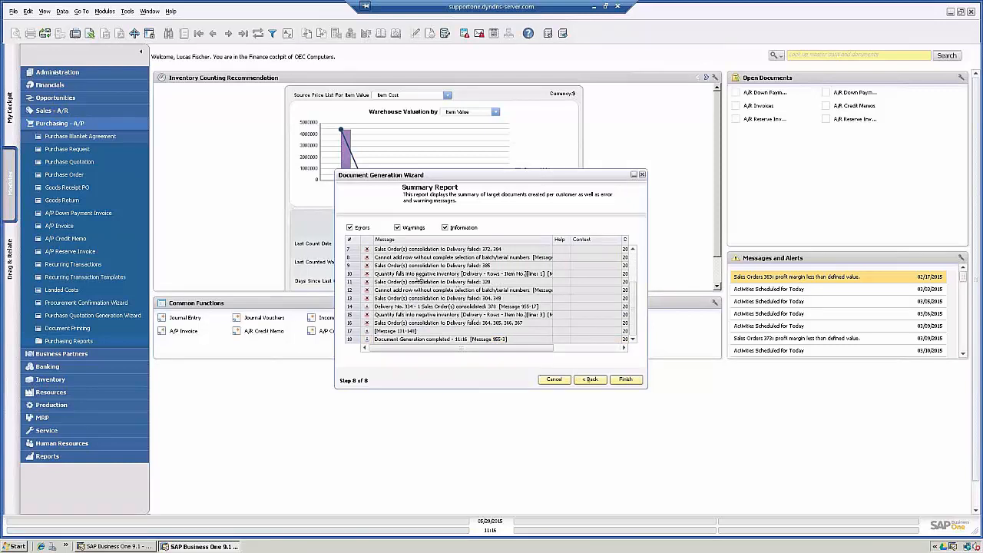
scroll(423, 278, up, 5)
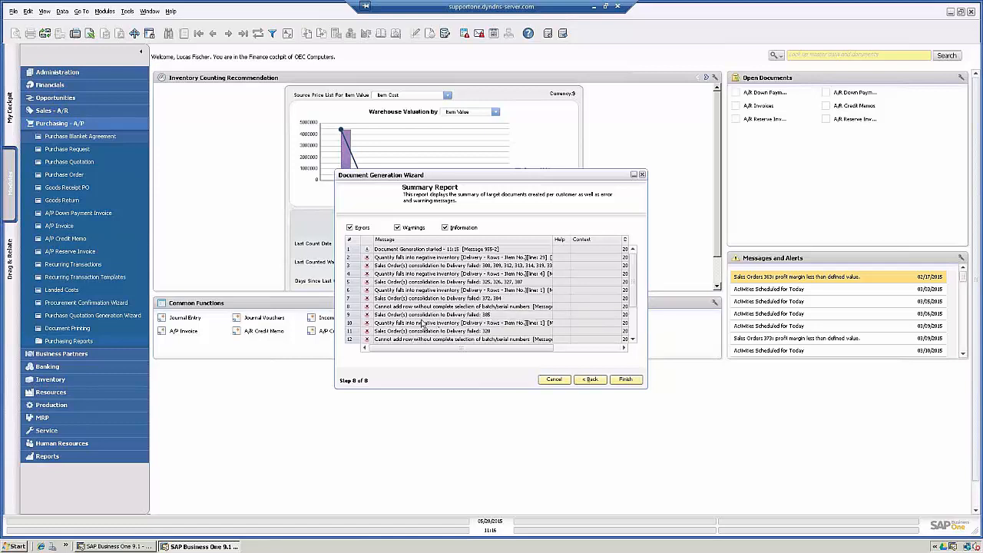
scroll(444, 313, down, 3)
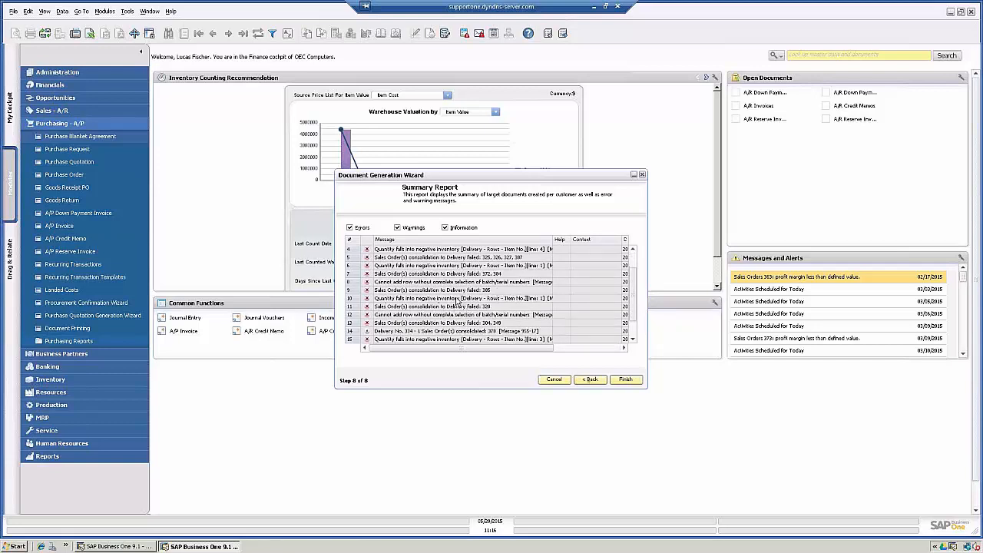
scroll(455, 296, down, 1)
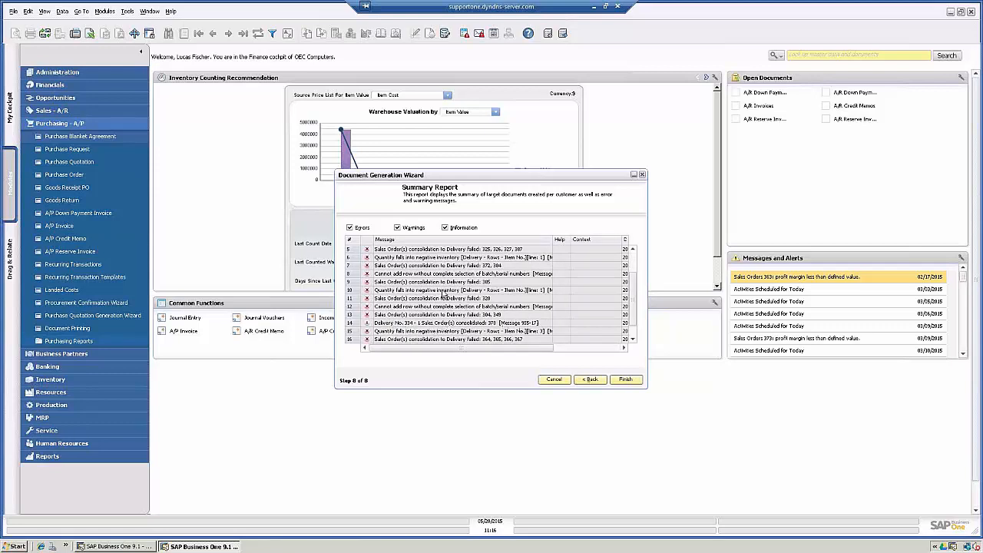
scroll(444, 296, down, 1)
scroll(484, 311, down, 1)
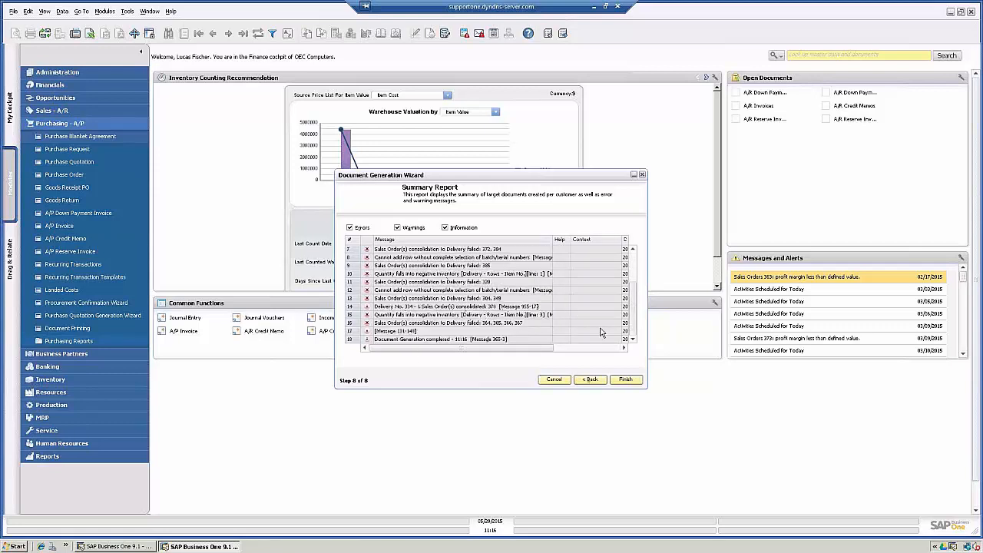
scroll(422, 285, up, 5)
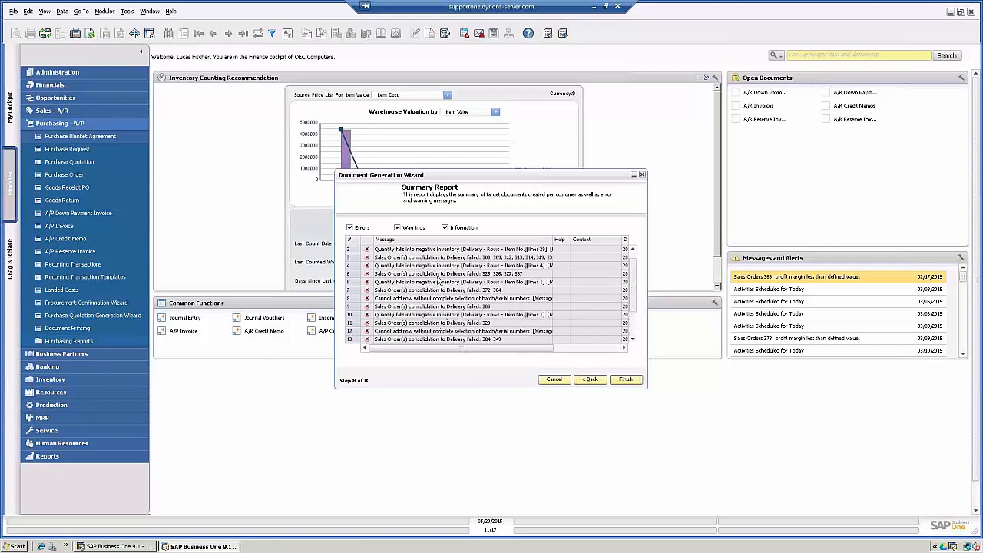
scroll(440, 281, up, 1)
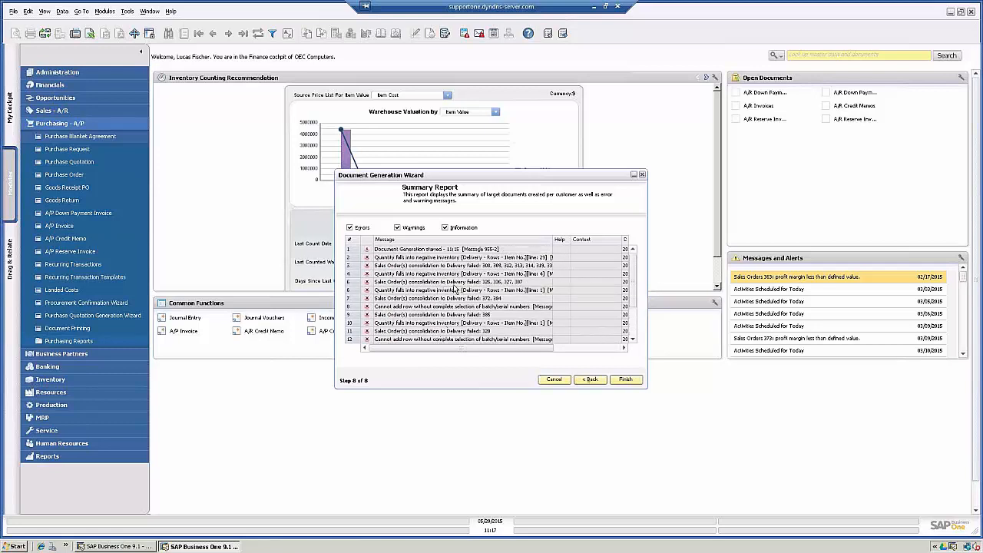
scroll(446, 300, down, 4)
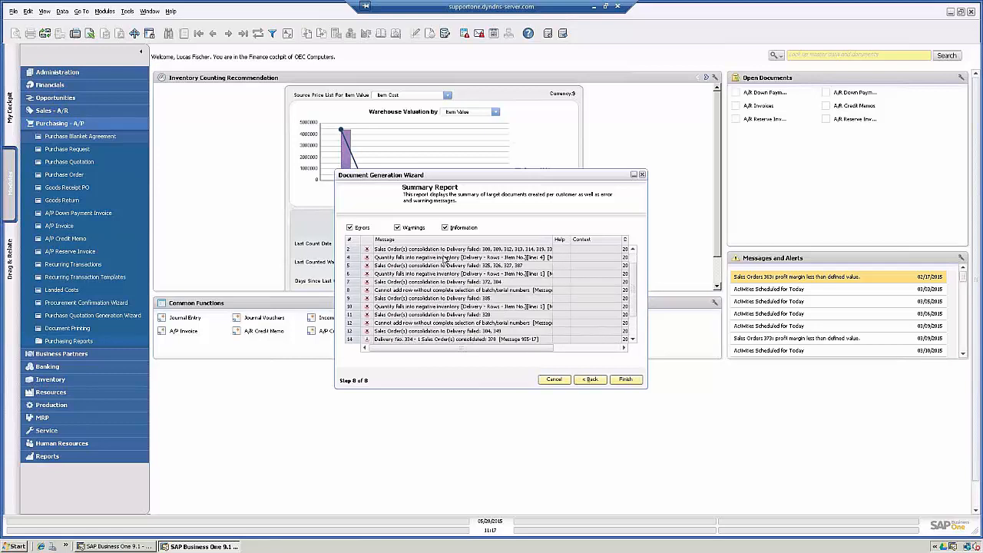
scroll(446, 303, down, 2)
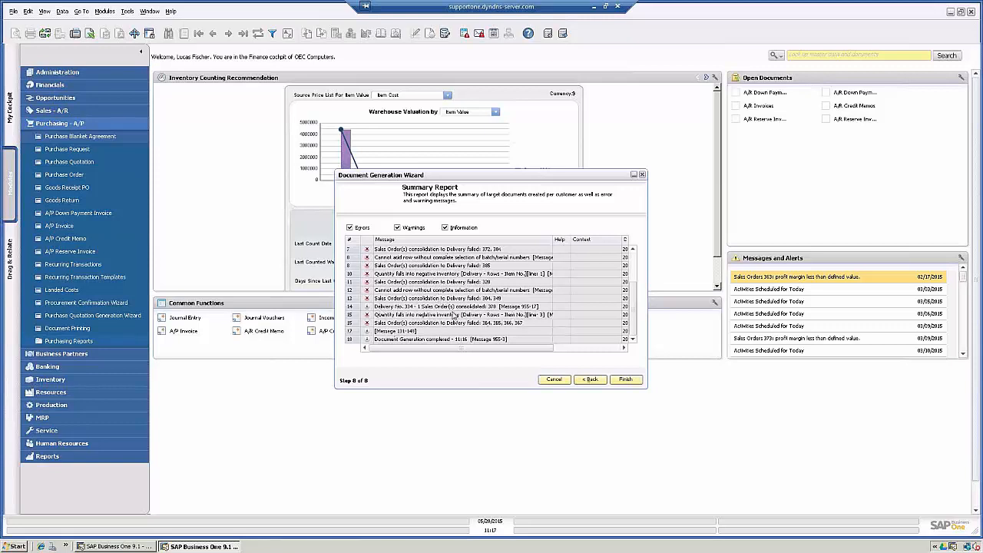
scroll(442, 299, up, 6)
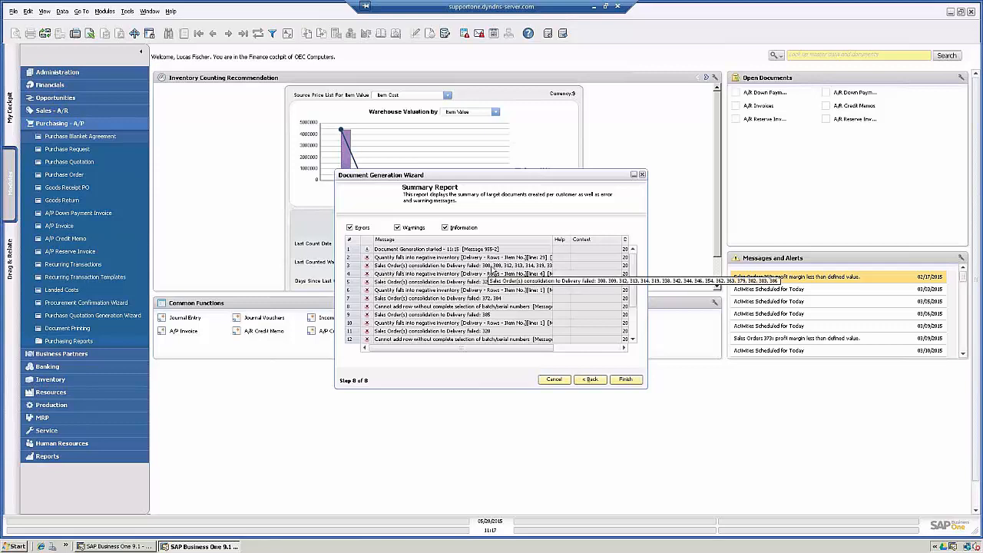
click(626, 381)
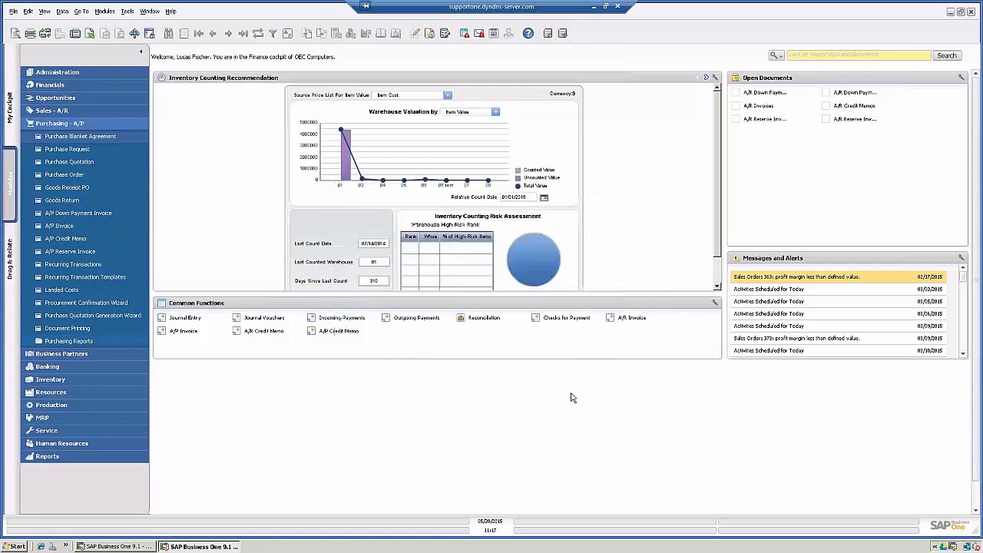